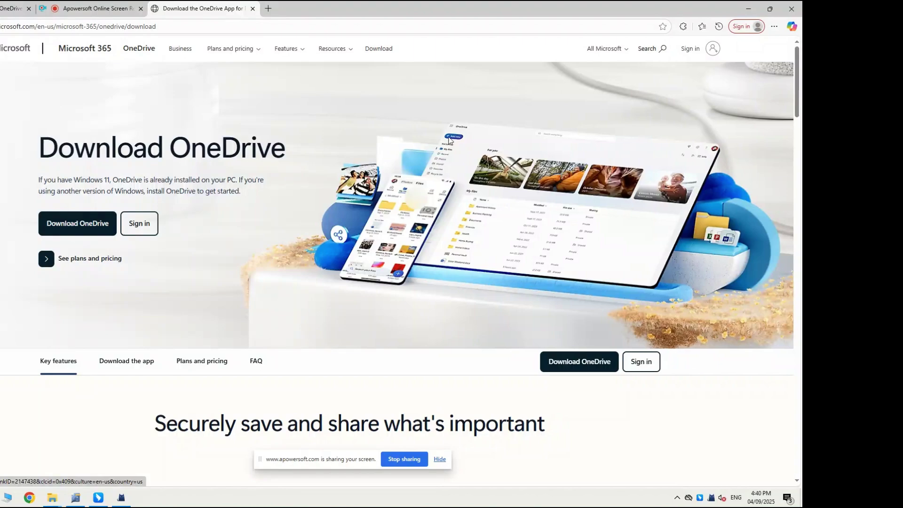
From the tray icon, sign in to OneDrive with the prefilled account and accept the privacy terms.
{"action": "left_click", "coordinate": [741, 10]}
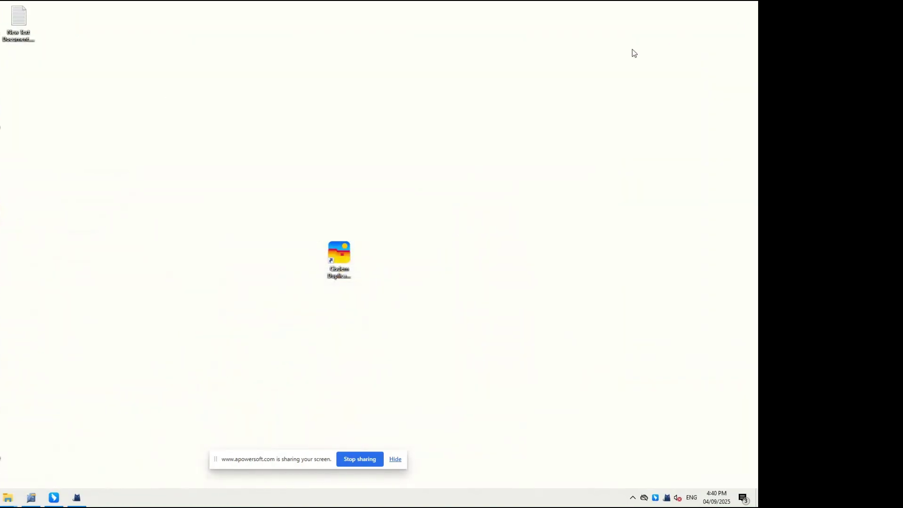
{"action": "left_click", "coordinate": [644, 498]}
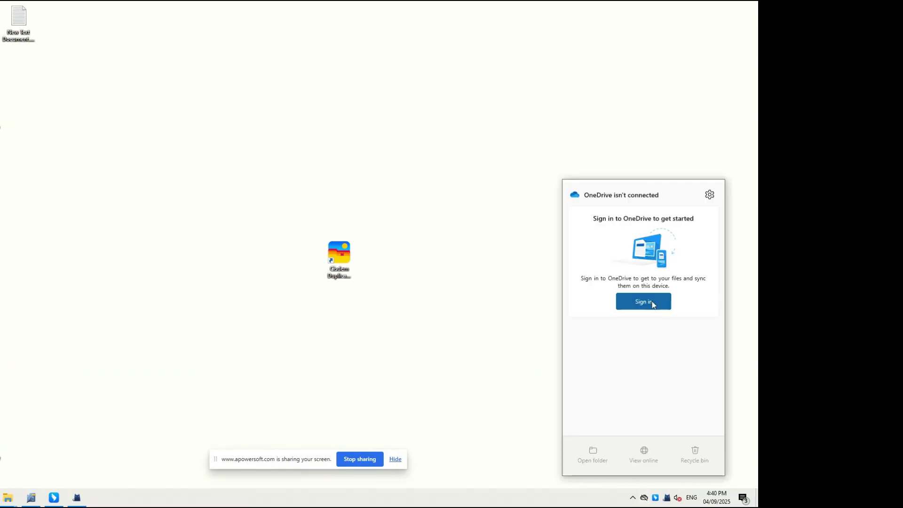
{"action": "left_click", "coordinate": [652, 304]}
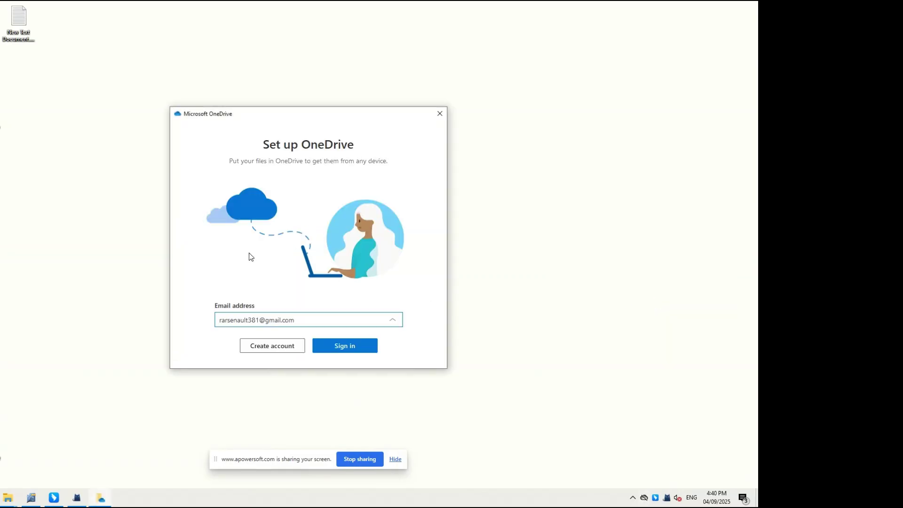
{"action": "left_click", "coordinate": [339, 350]}
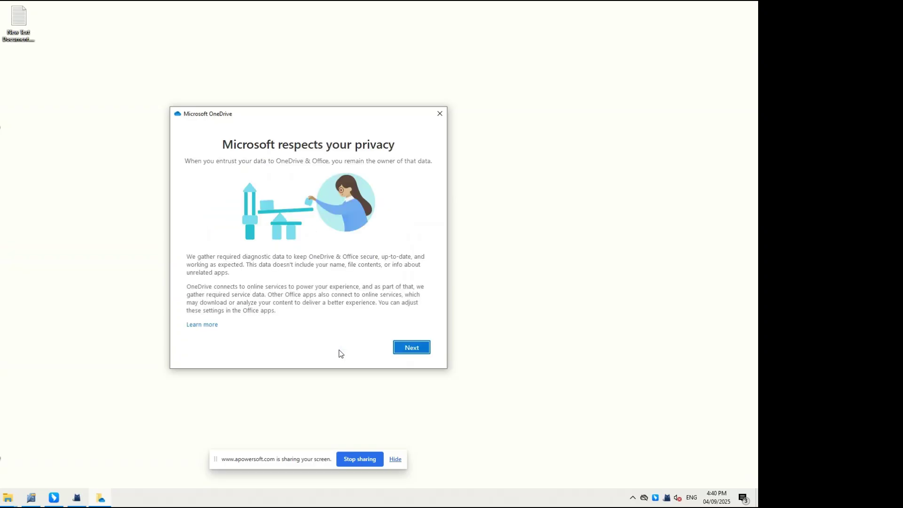
{"action": "left_click", "coordinate": [412, 354]}
{"action": "left_click", "coordinate": [412, 354]}
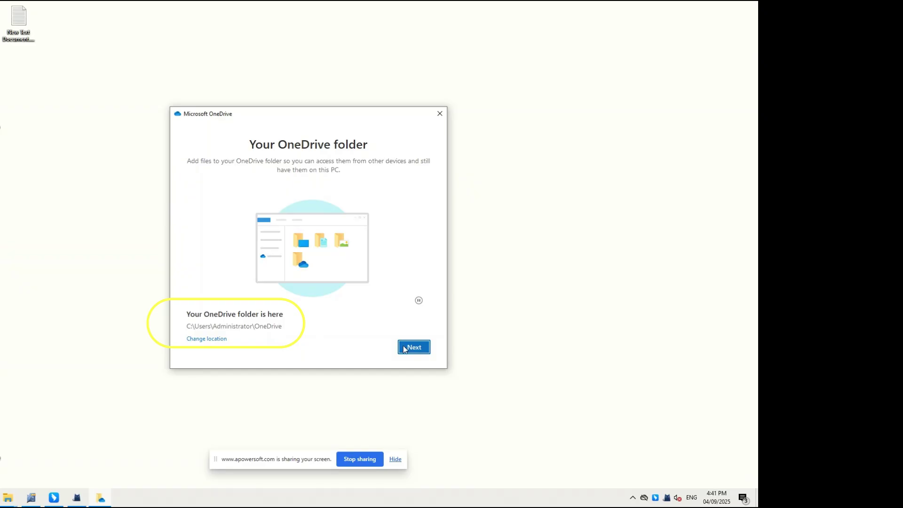
Keep C:\Users\Administrator\OneDrive as the location, reuse the existing folder and skip PC folder backup.
{"action": "left_click", "coordinate": [424, 350]}
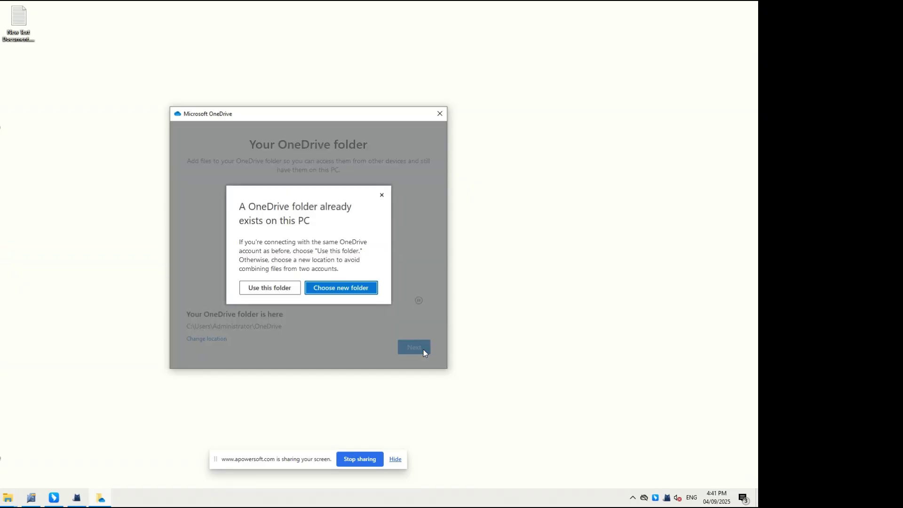
{"action": "left_click", "coordinate": [281, 288]}
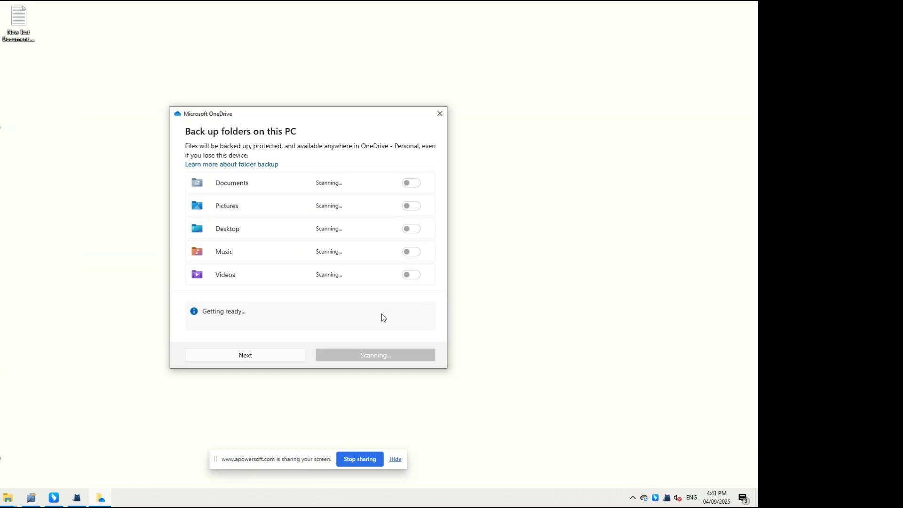
{"action": "left_click", "coordinate": [266, 360]}
Go through the OneDrive tour, decline the mobile app and open the OneDrive folder.
{"action": "left_click", "coordinate": [372, 344]}
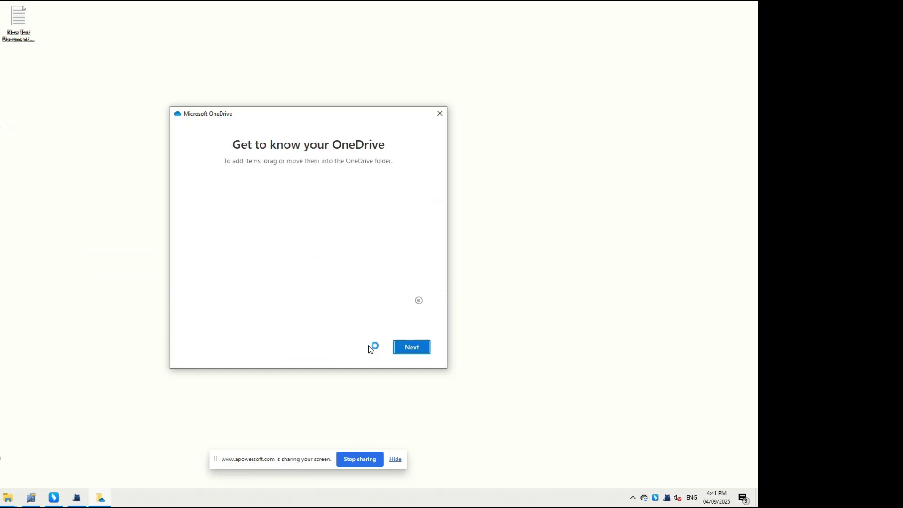
{"action": "left_click", "coordinate": [424, 350]}
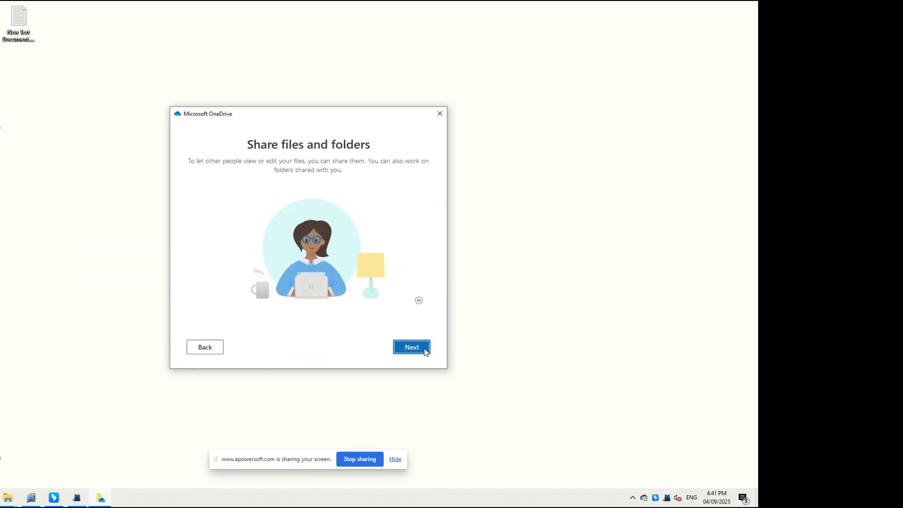
{"action": "left_click", "coordinate": [421, 352]}
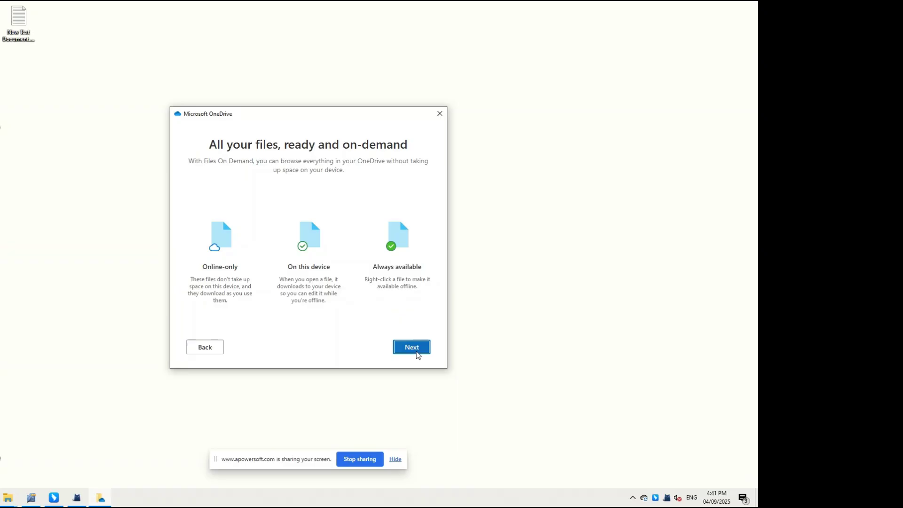
{"action": "left_click", "coordinate": [416, 351]}
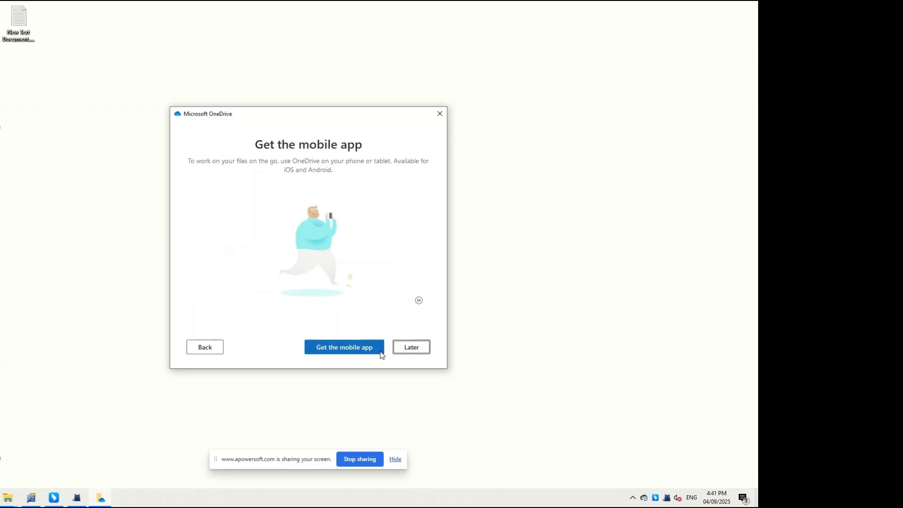
{"action": "left_click", "coordinate": [412, 348]}
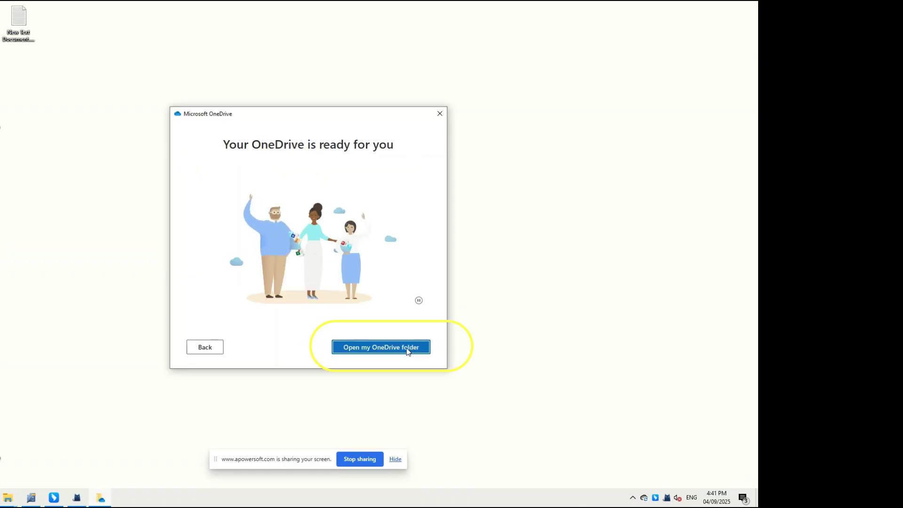
{"action": "left_click", "coordinate": [376, 351]}
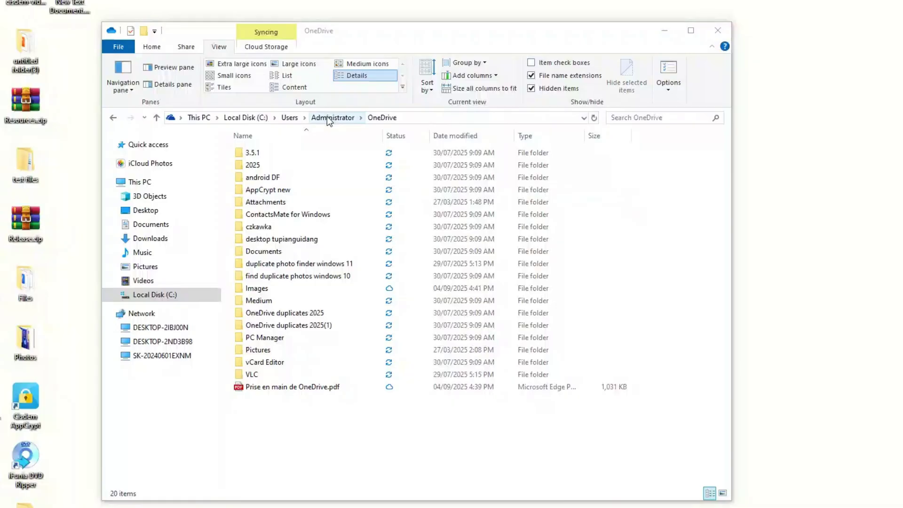
From the Administrator folder, set the OneDrive folder to 'Always keep on this device'.
{"action": "left_click", "coordinate": [328, 119]}
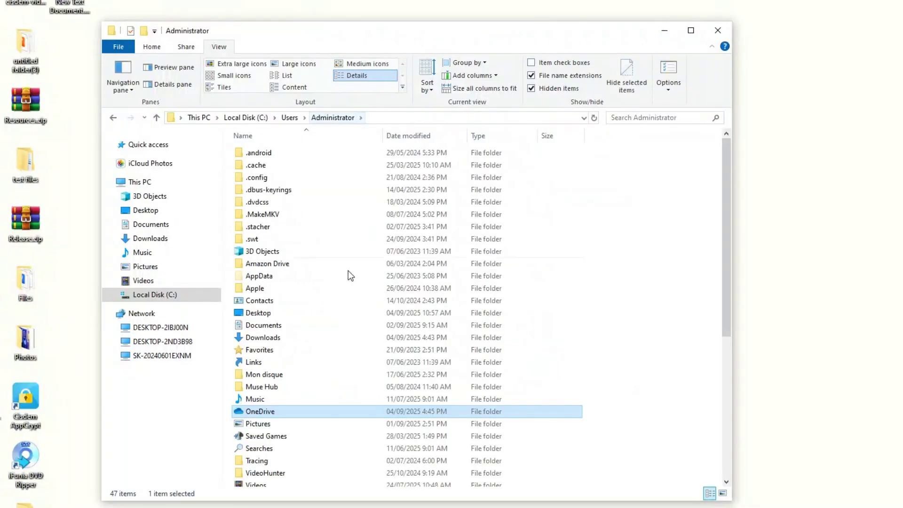
{"action": "right_click", "coordinate": [259, 413]}
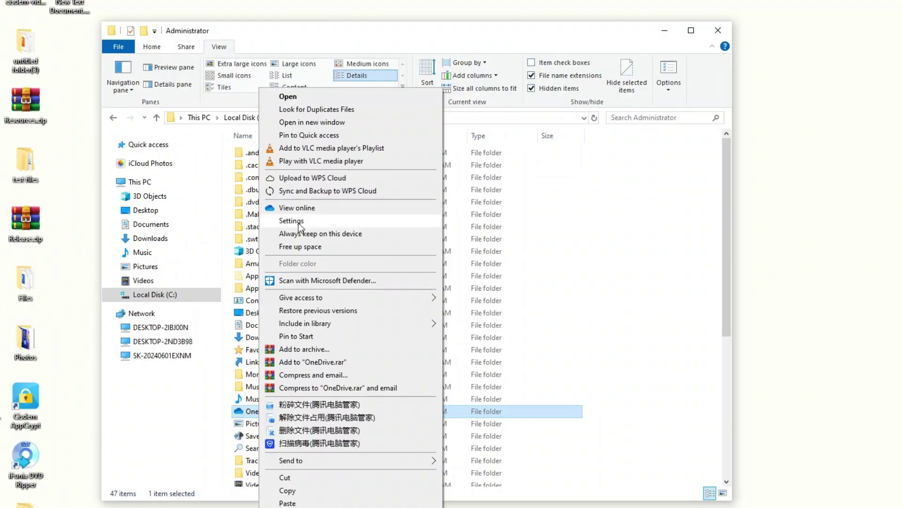
{"action": "left_click", "coordinate": [346, 235]}
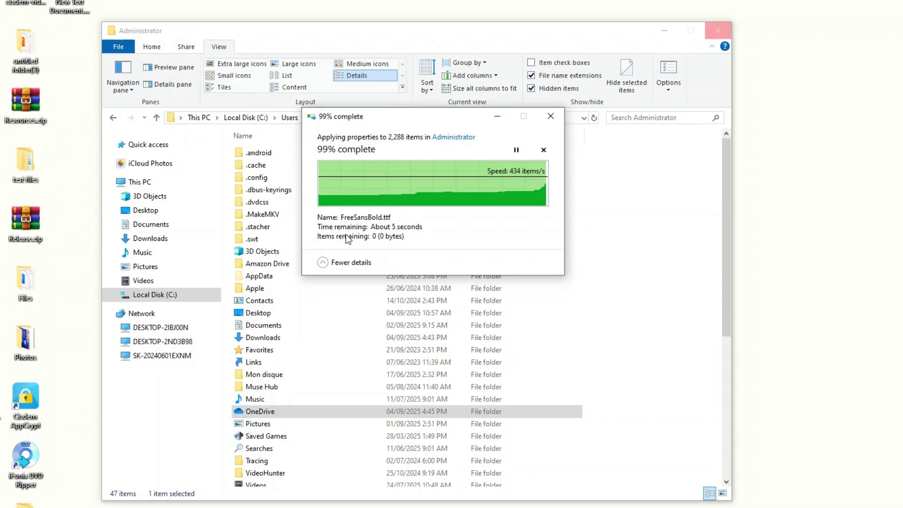
Launch Cisdem Duplicate Finder, add the OneDrive folder by dragging it in, and scan it.
{"action": "left_click_drag", "start_coordinate": [575, 29], "coordinate": [300, 4]}
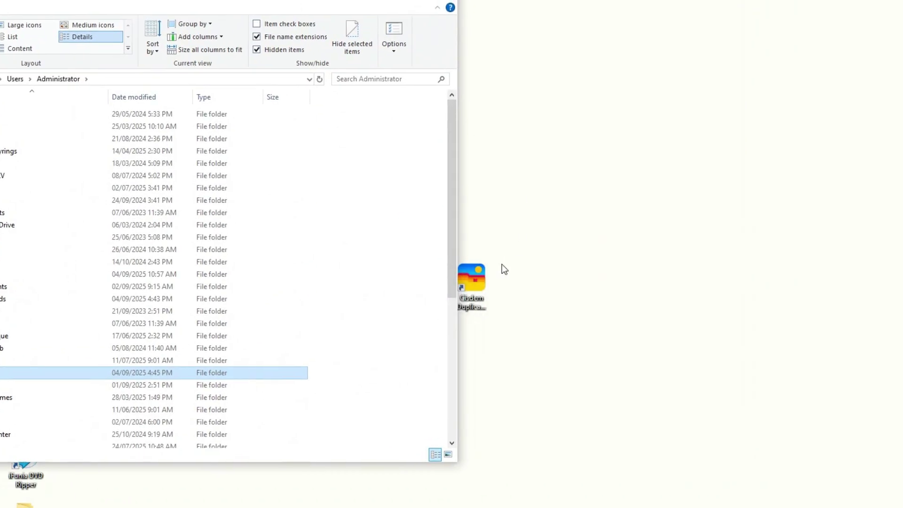
{"action": "left_click", "coordinate": [470, 281]}
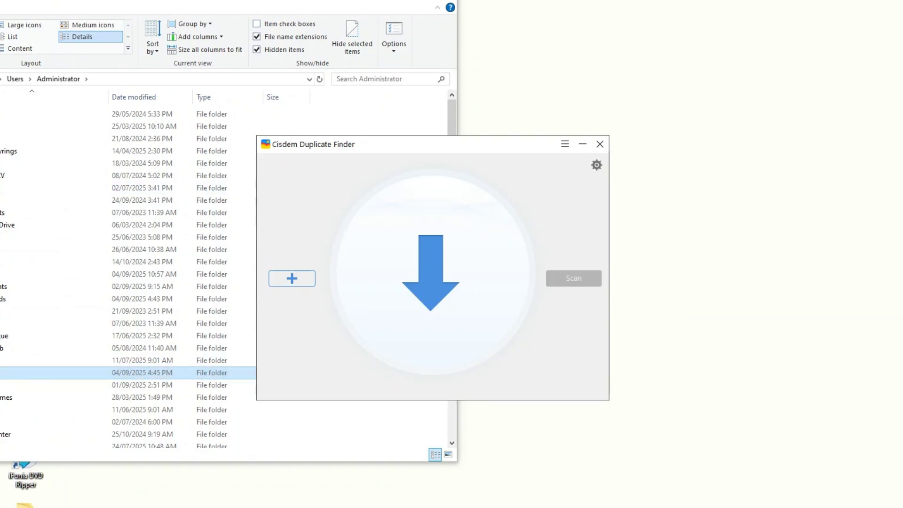
{"action": "left_click_drag", "start_coordinate": [9, 372], "coordinate": [413, 293]}
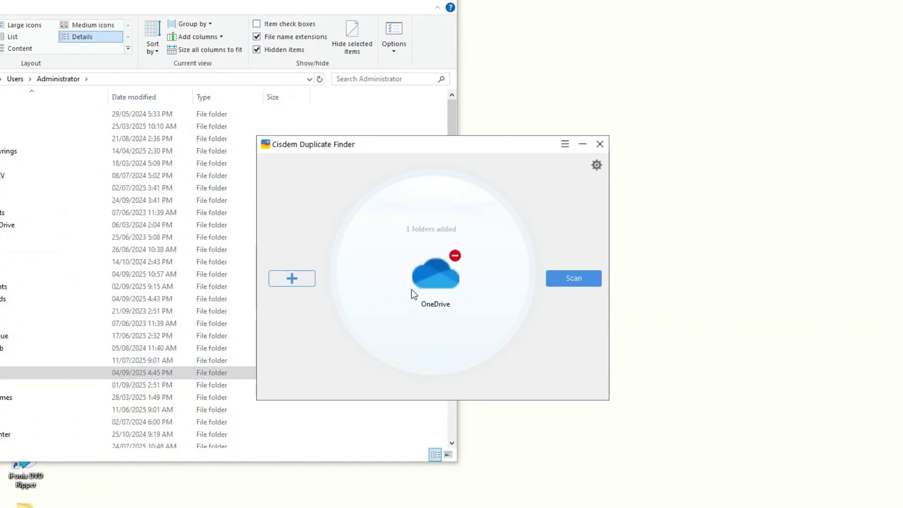
{"action": "left_click", "coordinate": [580, 279]}
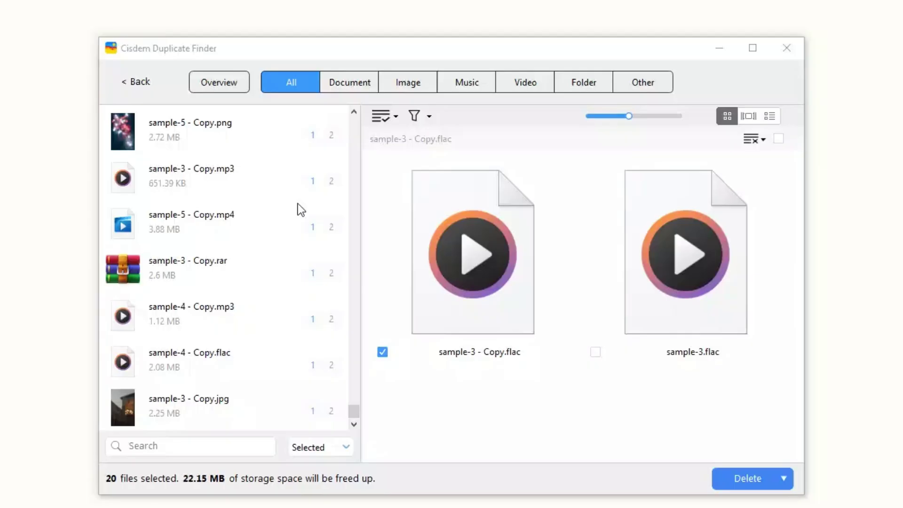
Filter to image duplicates and preview the sample-1 - Copy.jpg and sample-5 - Copy.png pairs.
{"action": "left_click", "coordinate": [425, 83]}
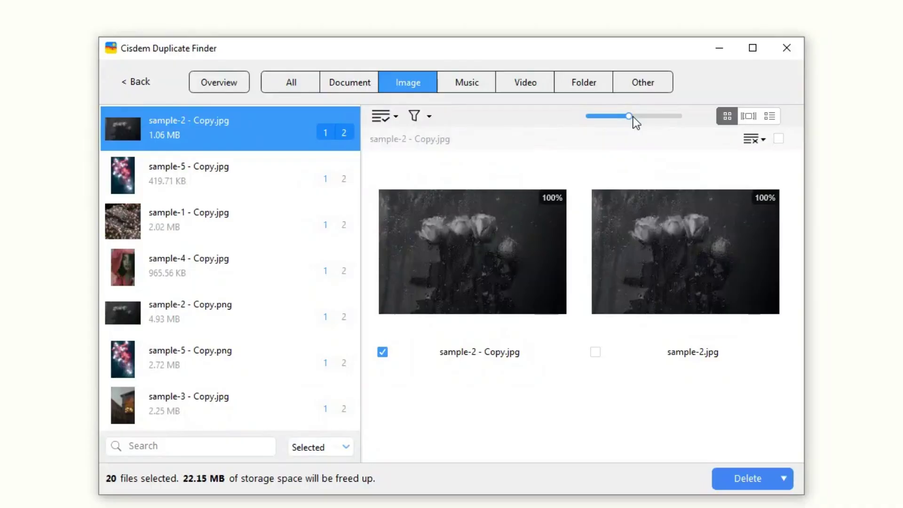
{"action": "left_click", "coordinate": [262, 226]}
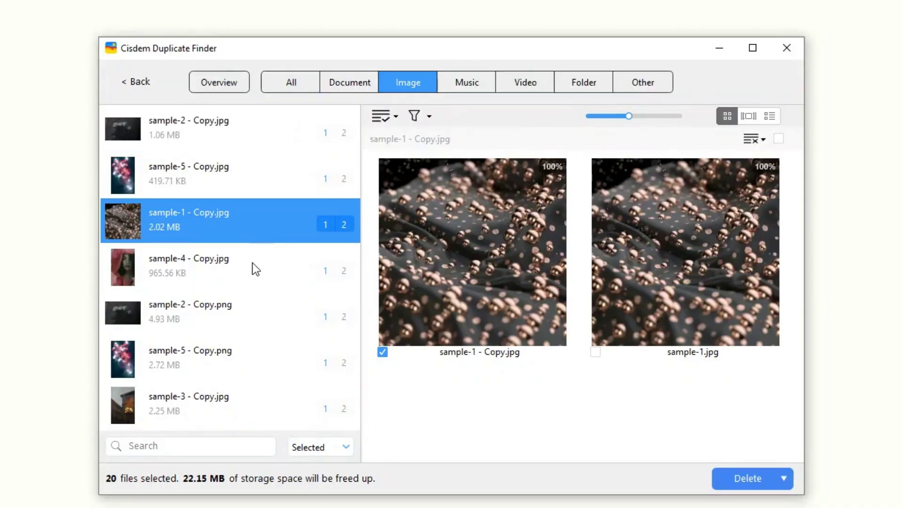
{"action": "left_click", "coordinate": [223, 361]}
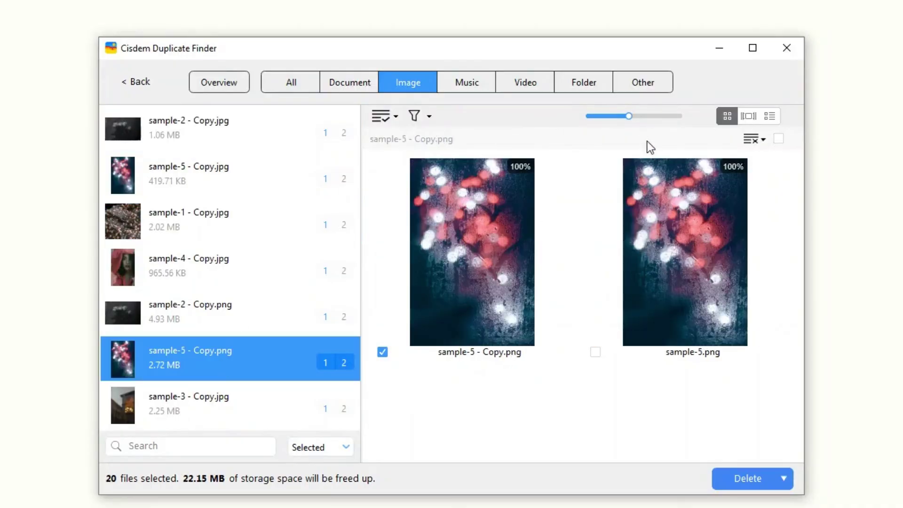
Resize the preview thumbnails and switch to the list view with full file details.
{"action": "mouse_move", "coordinate": [629, 115]}
{"action": "left_mouse_down"}
{"action": "mouse_move", "coordinate": [639, 115]}
{"action": "mouse_move", "coordinate": [628, 116]}
{"action": "left_mouse_up"}
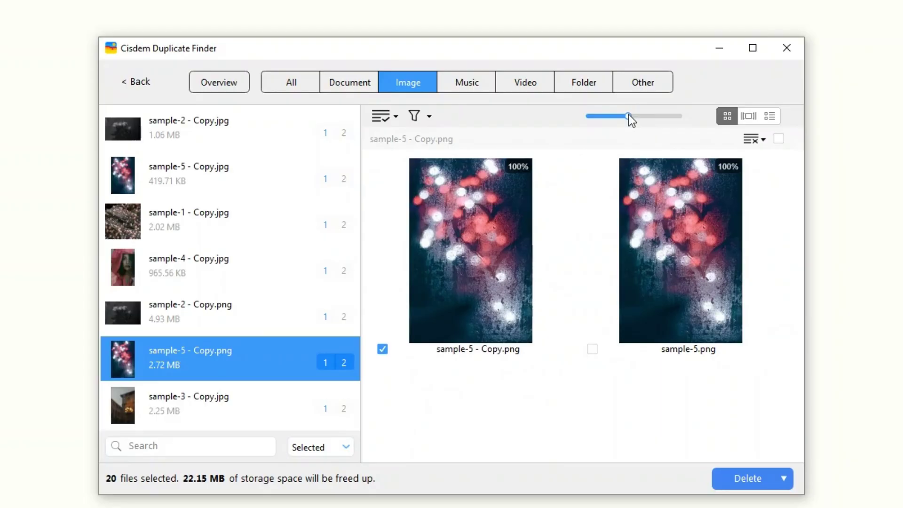
{"action": "left_click", "coordinate": [769, 116]}
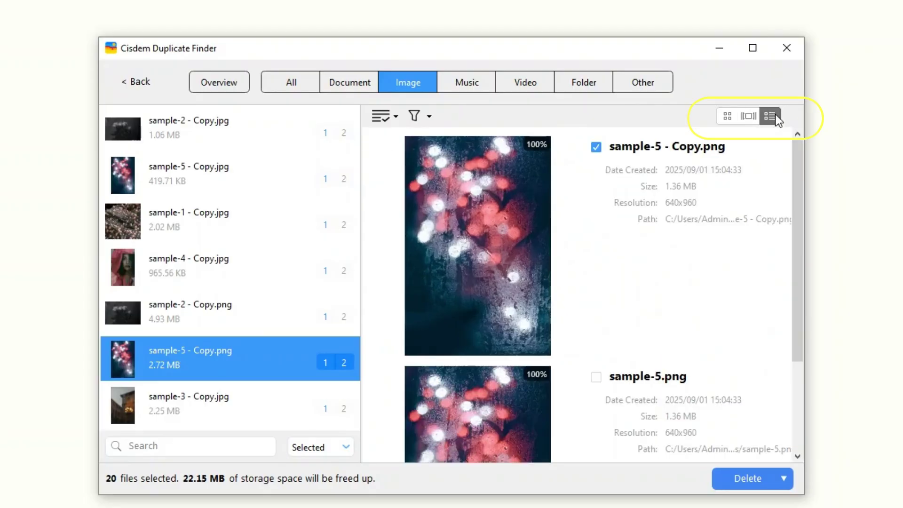
{"action": "scroll", "coordinate": [689, 193], "scroll_direction": "down", "scroll_amount": 3}
{"action": "scroll", "coordinate": [692, 191], "scroll_direction": "up", "scroll_amount": 3}
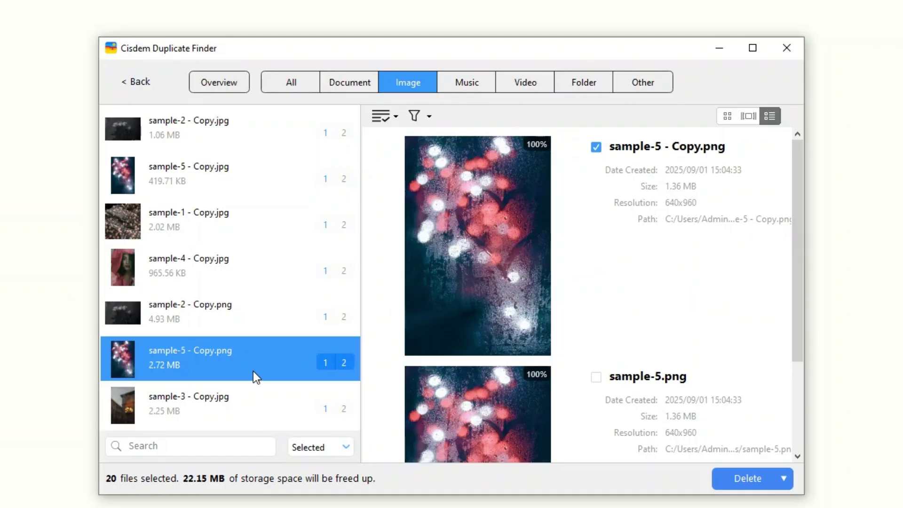
Select all groups, mark the oldest file in each pair with Select Oldest, and delete them to the Recycle Bin.
{"action": "key", "text": "ctrl+a"}
{"action": "left_click", "coordinate": [384, 117]}
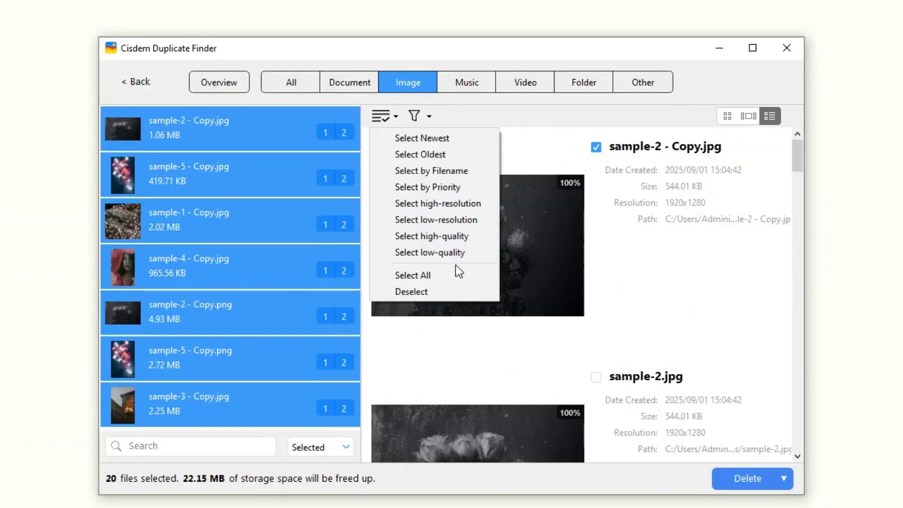
{"action": "left_click", "coordinate": [458, 162]}
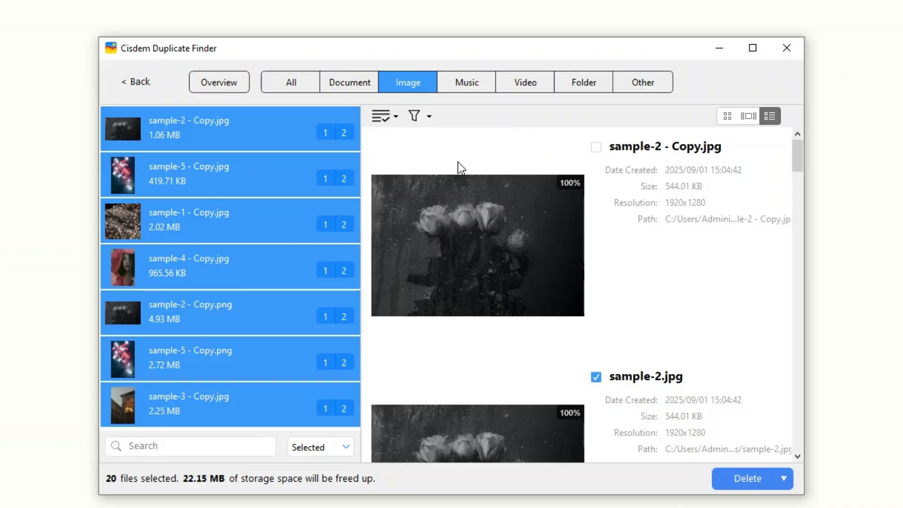
{"action": "left_click", "coordinate": [747, 478]}
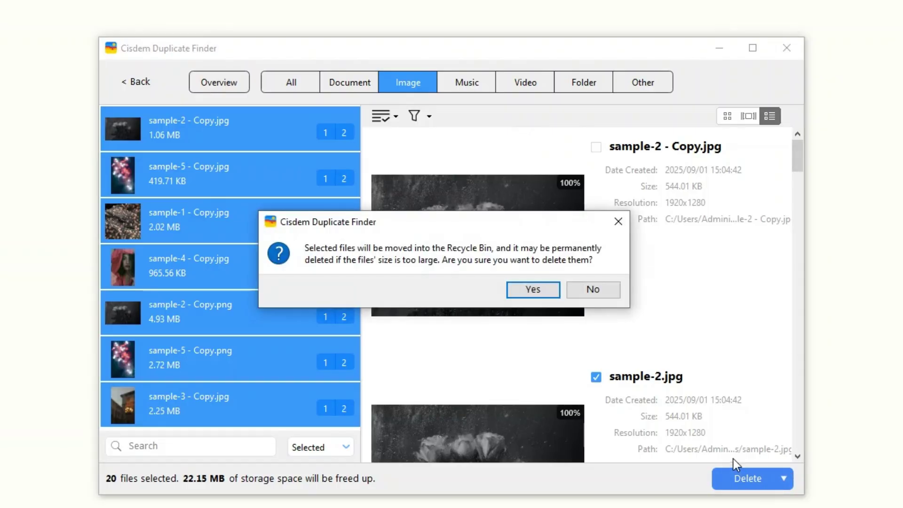
{"action": "left_click", "coordinate": [533, 290]}
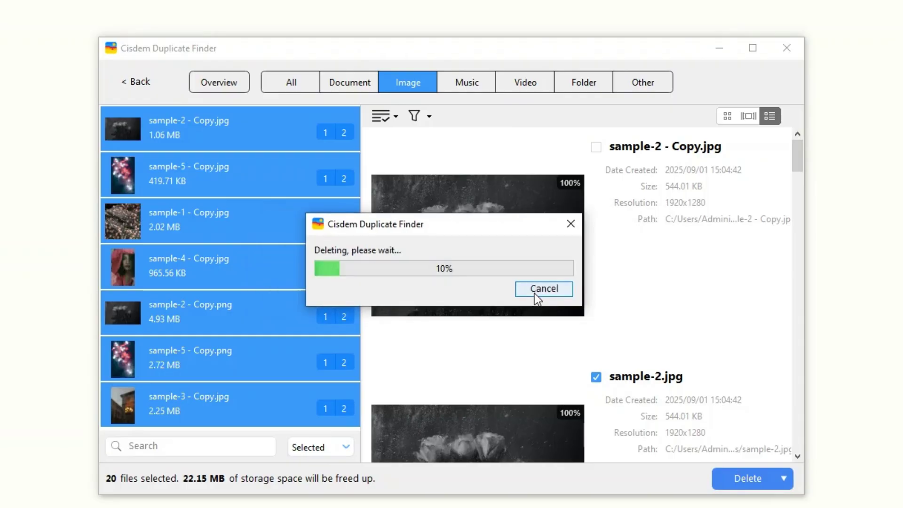